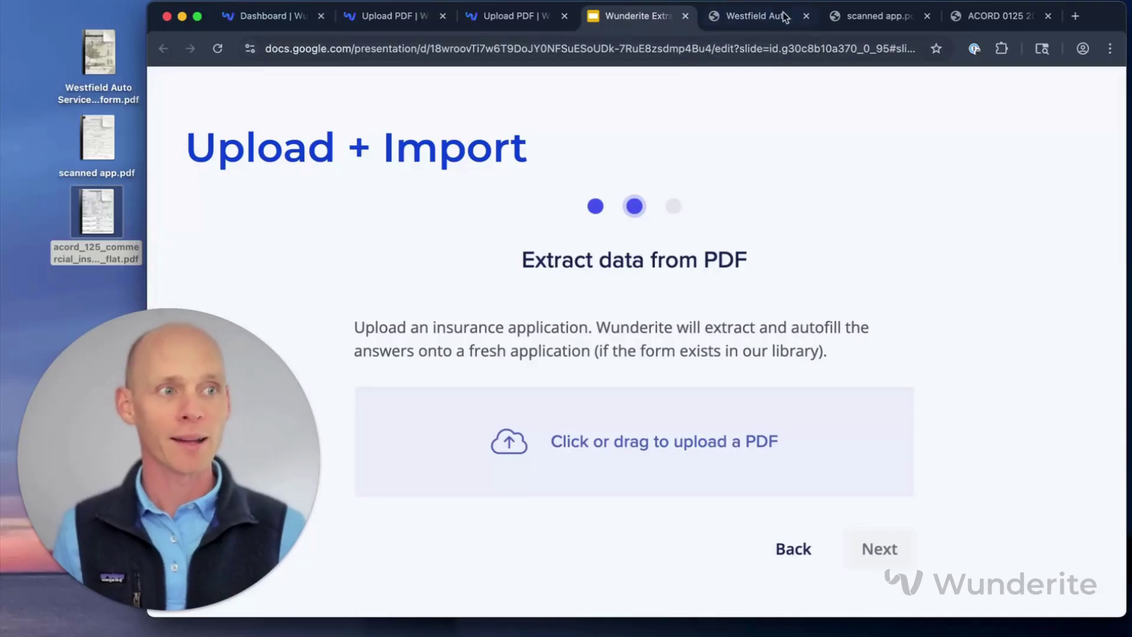
Examine the three source PDFs: the coffee-stained Westfield form, the scanned Markel trucking application and the ACORD 125 application
{"action": "left_click", "coordinate": [752, 17]}
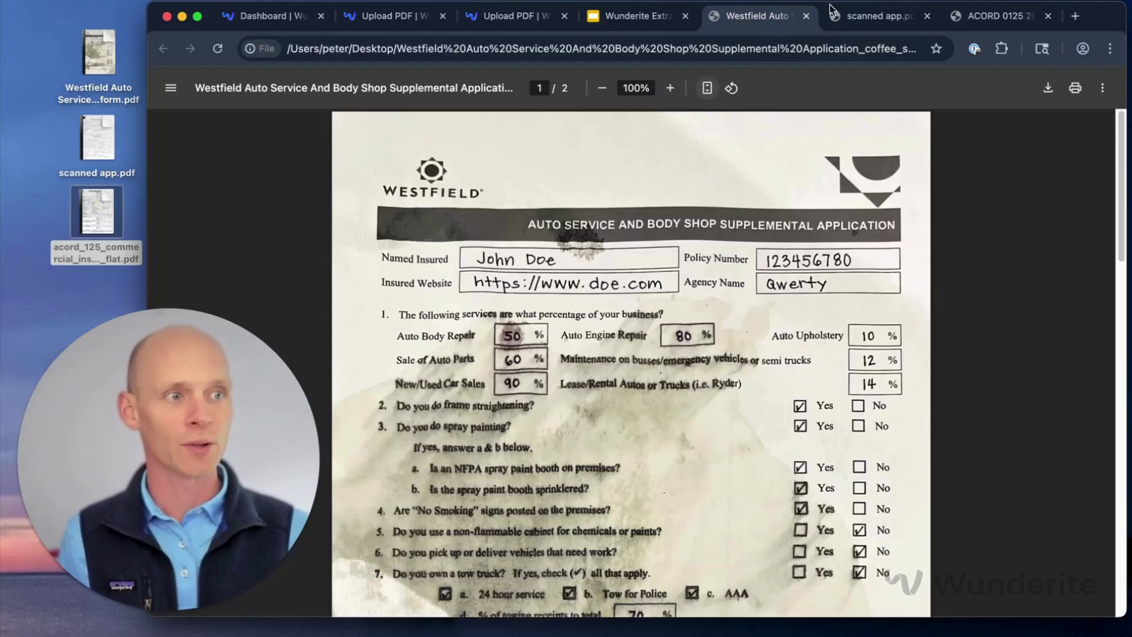
{"action": "left_click", "coordinate": [858, 19]}
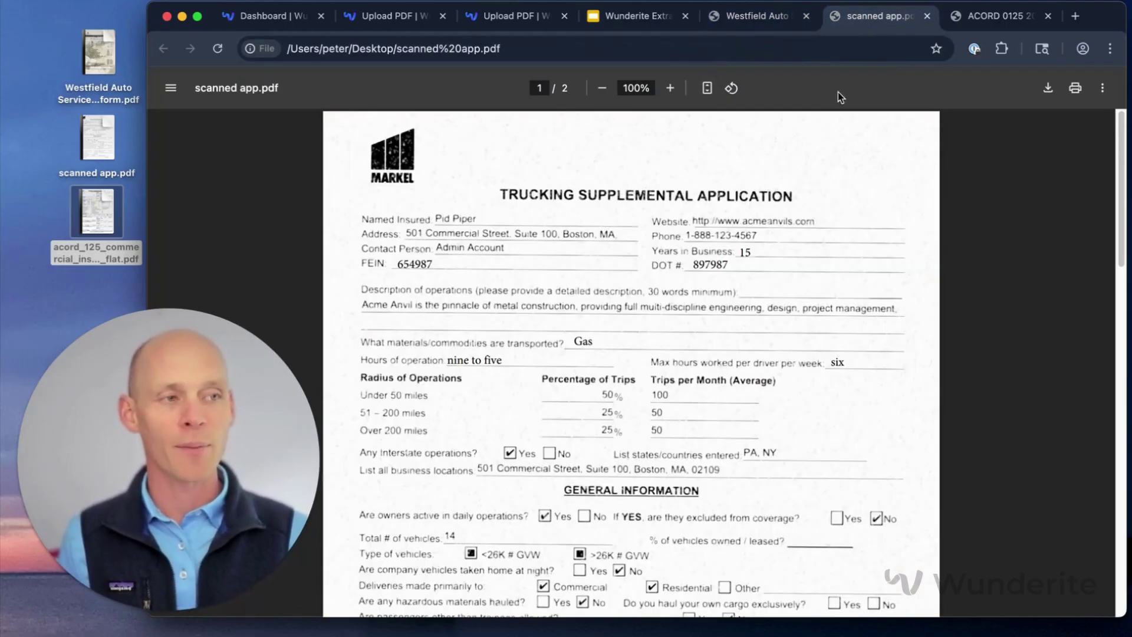
{"action": "left_click", "coordinate": [973, 18]}
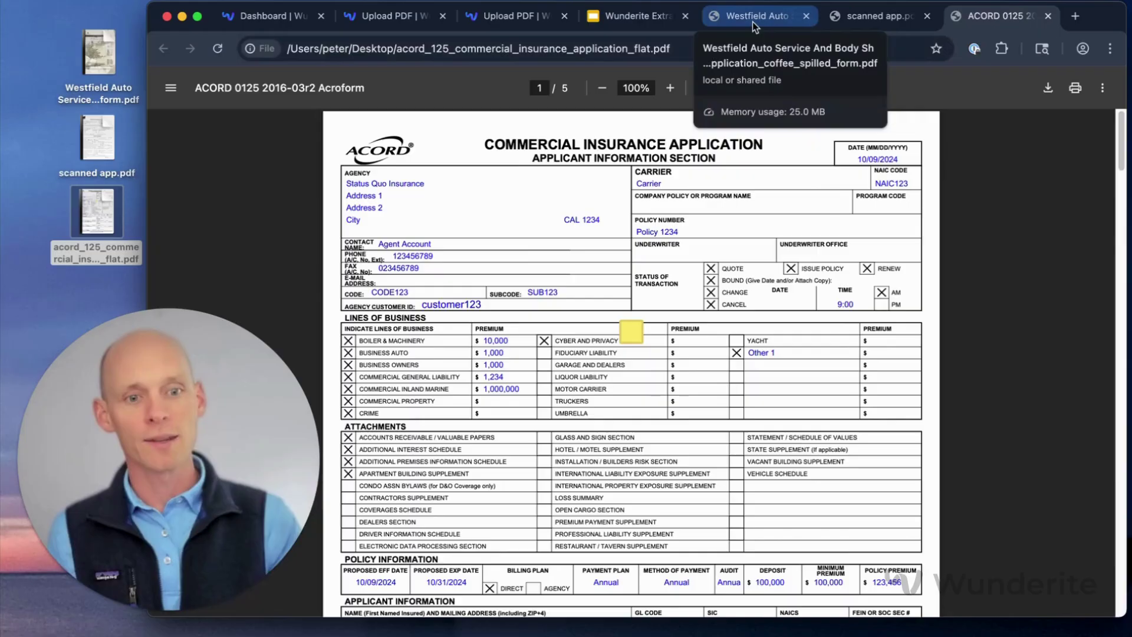
{"action": "left_click", "coordinate": [753, 23]}
{"action": "left_click", "coordinate": [604, 23]}
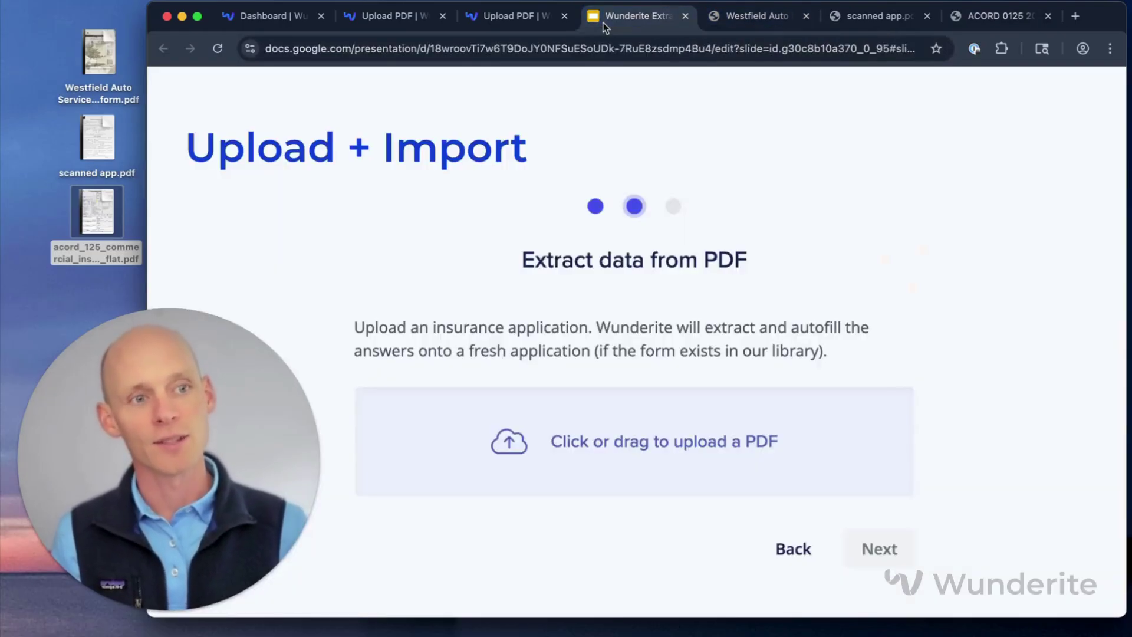
Start a PDF upload and data extraction from the Wunderite dashboard
{"action": "left_click", "coordinate": [275, 18]}
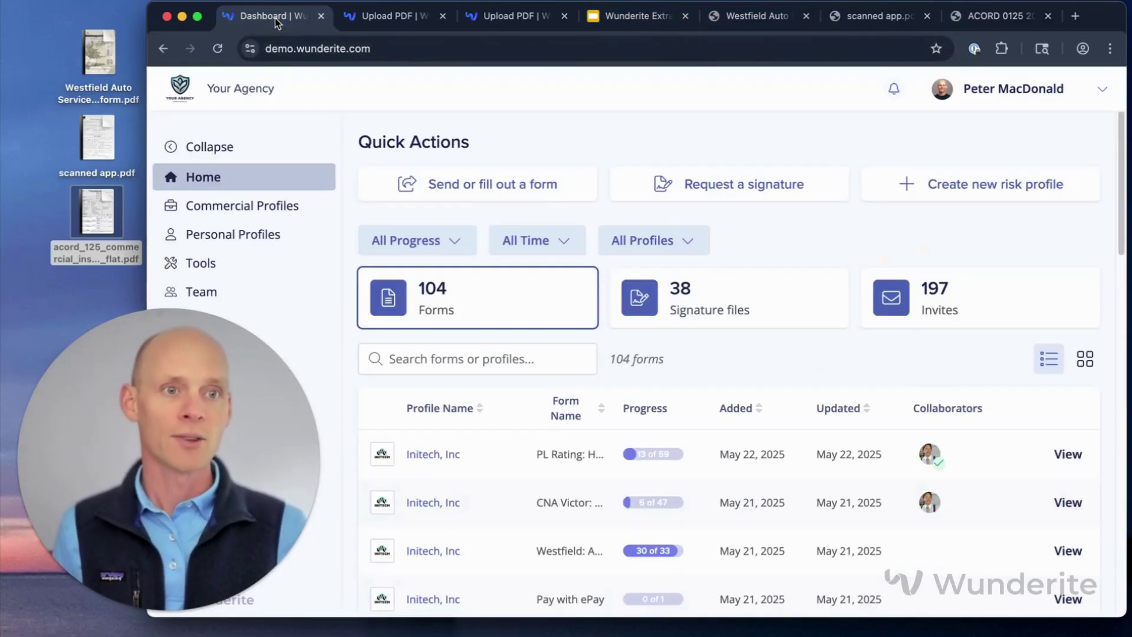
{"action": "left_click", "coordinate": [459, 192]}
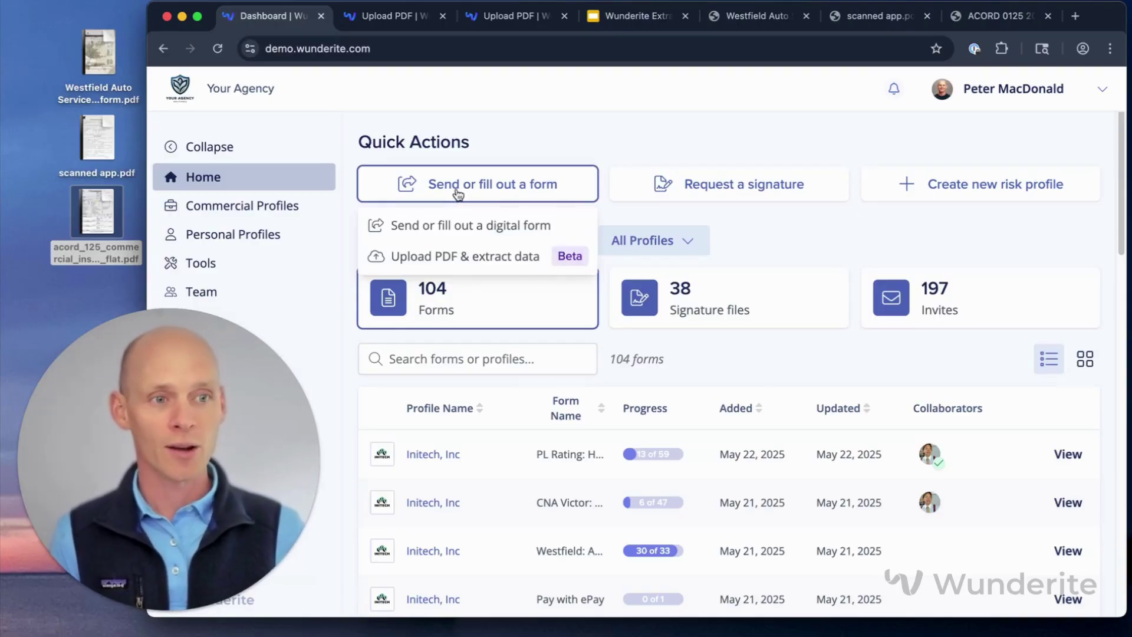
{"action": "left_click", "coordinate": [469, 257]}
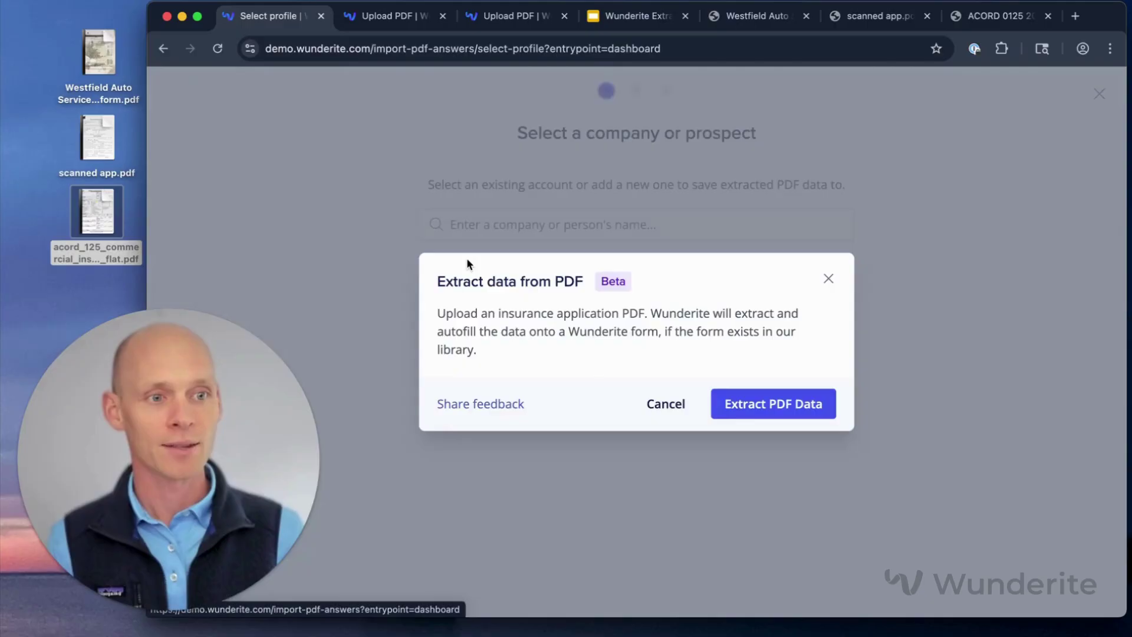
{"action": "left_click", "coordinate": [746, 410]}
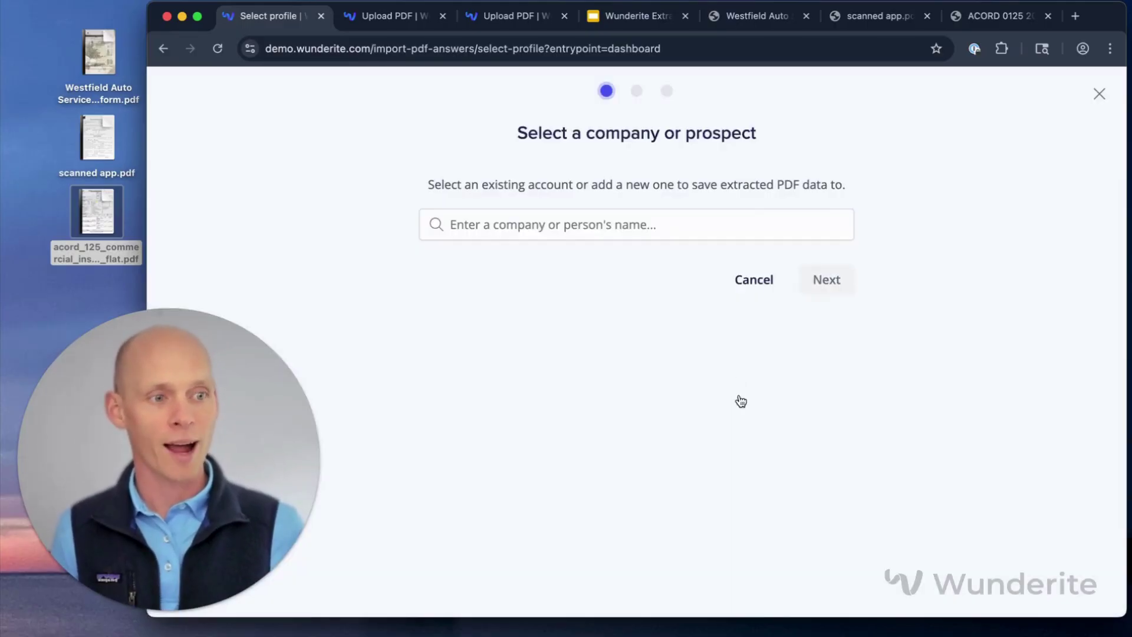
Search for "acces" and choose Access Human Services as the company to save the extracted data to
{"action": "left_click", "coordinate": [565, 214]}
{"action": "type", "text": "acces"}
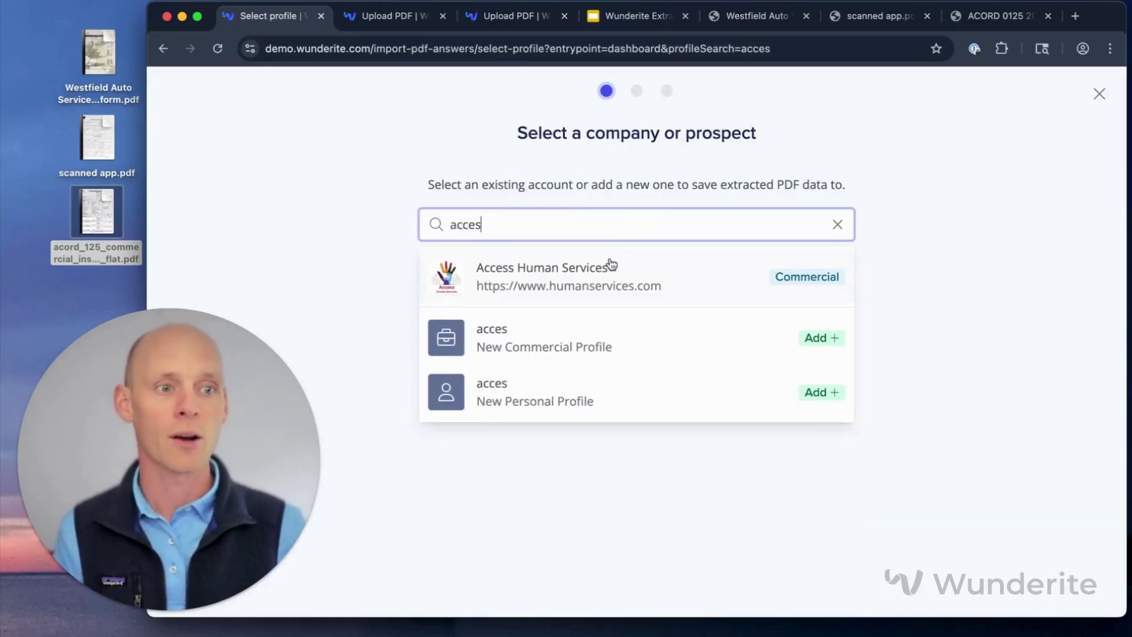
{"action": "left_click", "coordinate": [611, 266]}
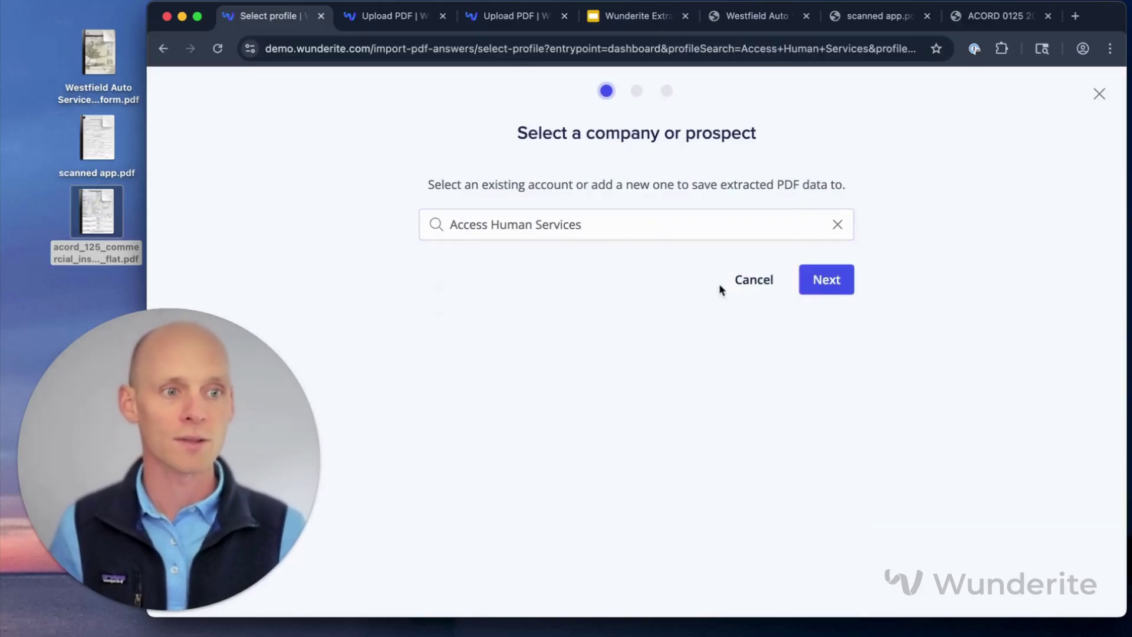
{"action": "left_click", "coordinate": [827, 281]}
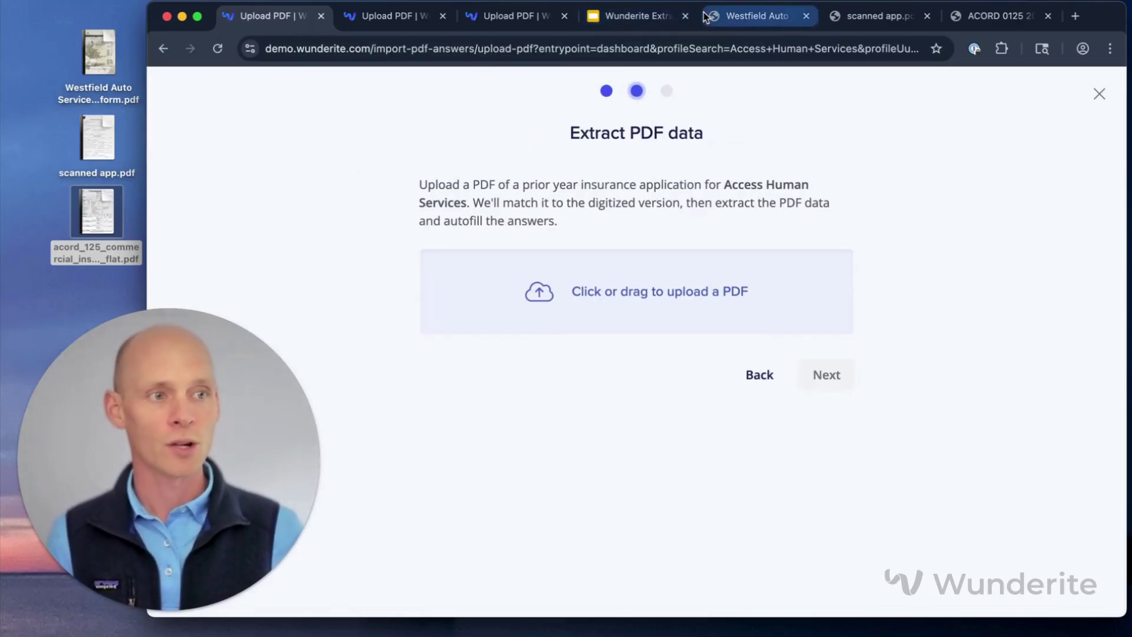
Upload the coffee-spilled Westfield Auto Service And Body Shop Supplemental Application PDF from the desktop and submit it for extraction
{"action": "left_click", "coordinate": [734, 18]}
{"action": "left_click", "coordinate": [271, 21]}
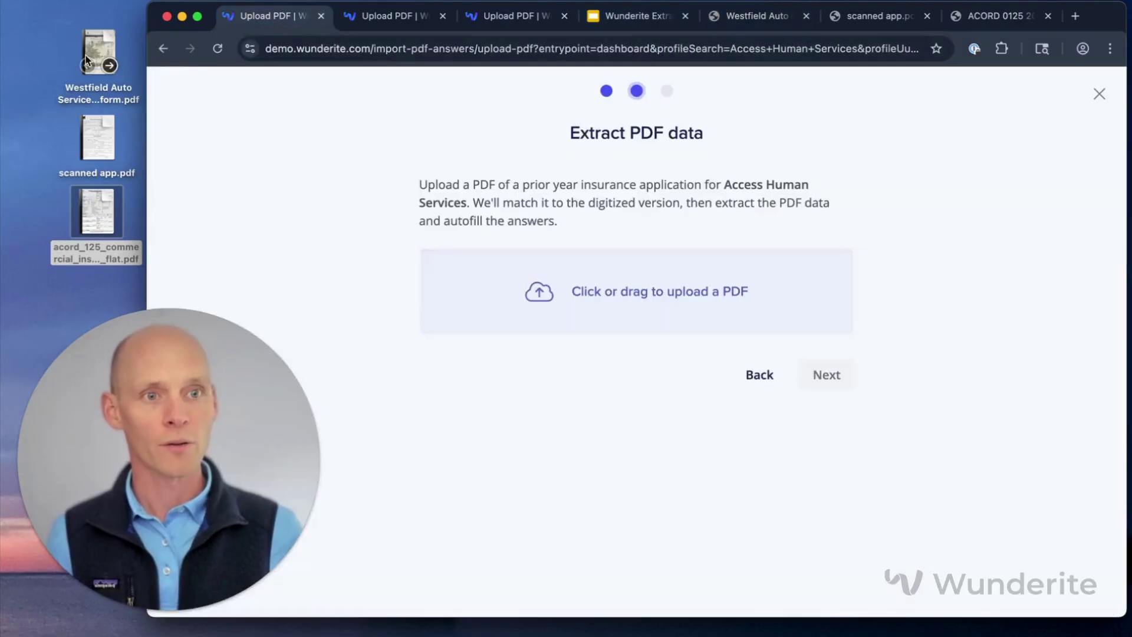
{"action": "left_click_drag", "start_coordinate": [99, 58], "coordinate": [589, 291]}
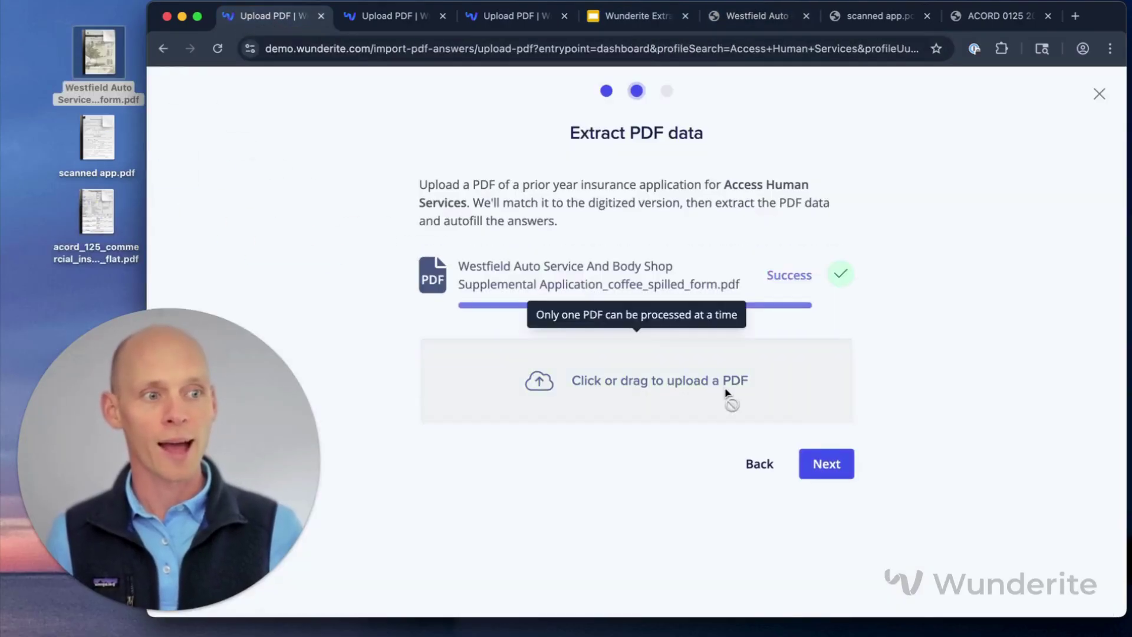
{"action": "left_click", "coordinate": [825, 464]}
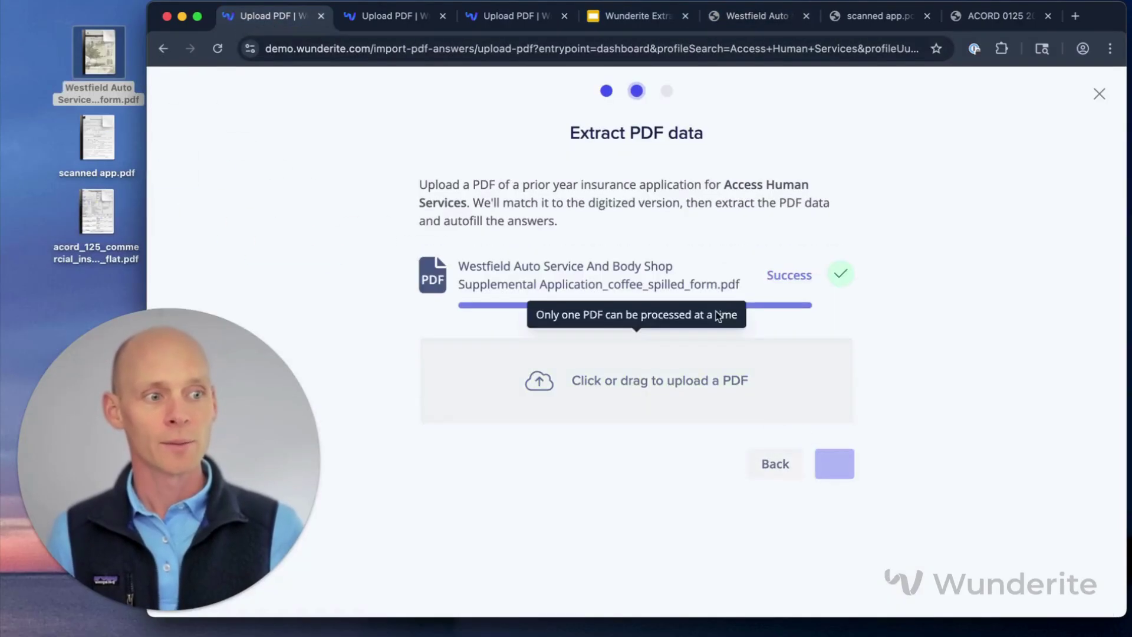
Upload scanned app.pdf on the second open extraction page for Access Human Services and submit it
{"action": "left_click", "coordinate": [398, 18]}
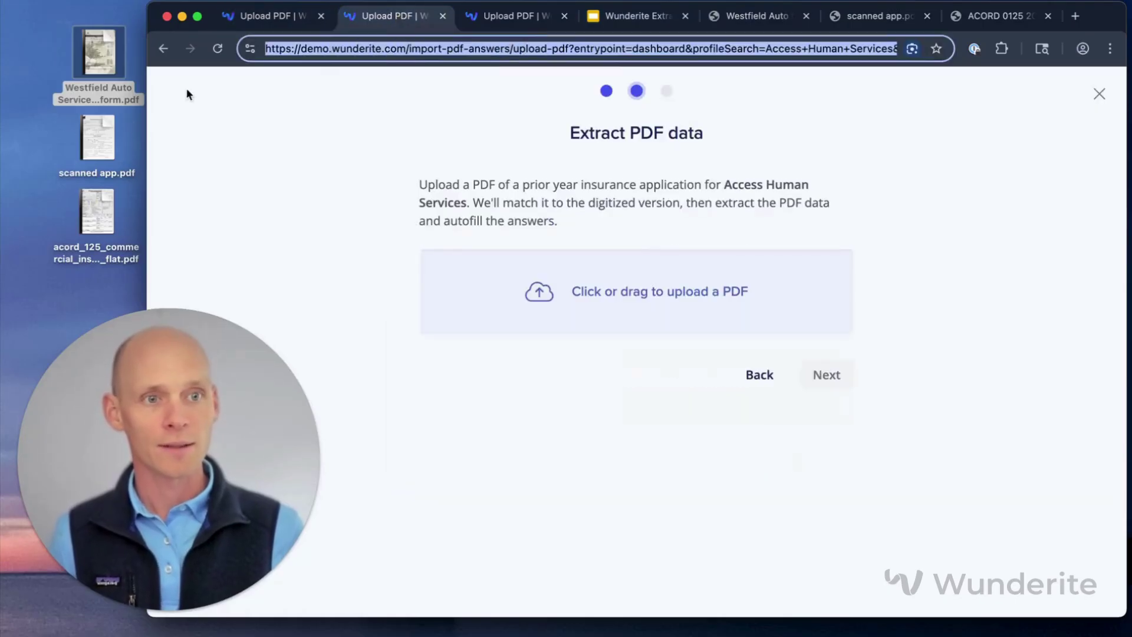
{"action": "left_click", "coordinate": [93, 126]}
{"action": "left_click_drag", "start_coordinate": [93, 126], "coordinate": [501, 292]}
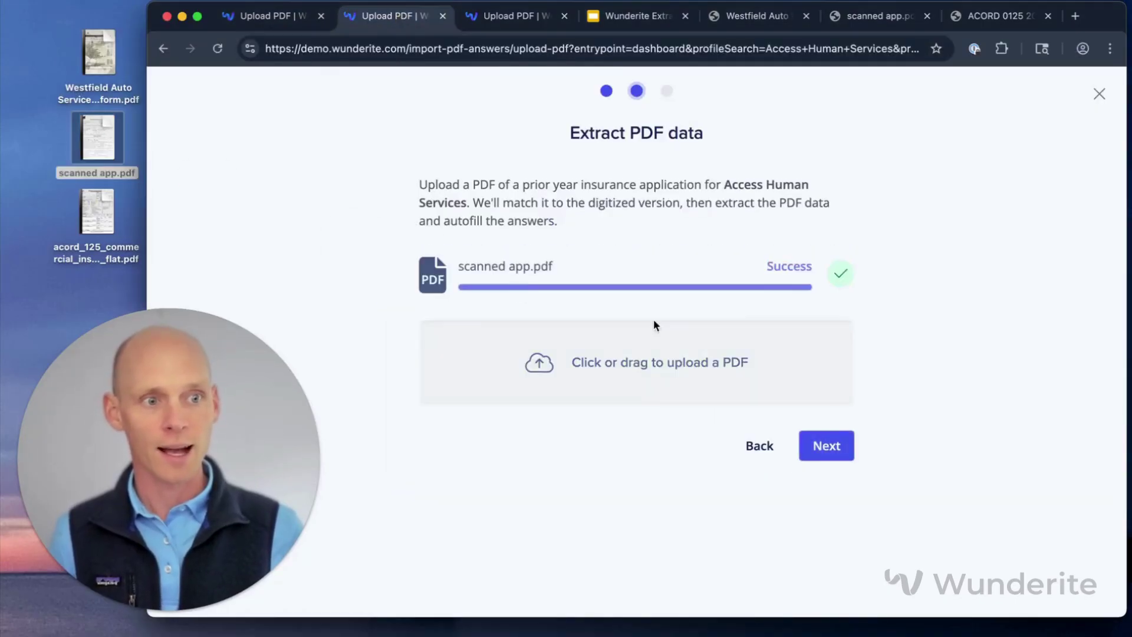
{"action": "left_click", "coordinate": [825, 447]}
Upload acord_125_commercial_insurance_application_flat.pdf on the third open extraction page and submit it
{"action": "left_click", "coordinate": [503, 18]}
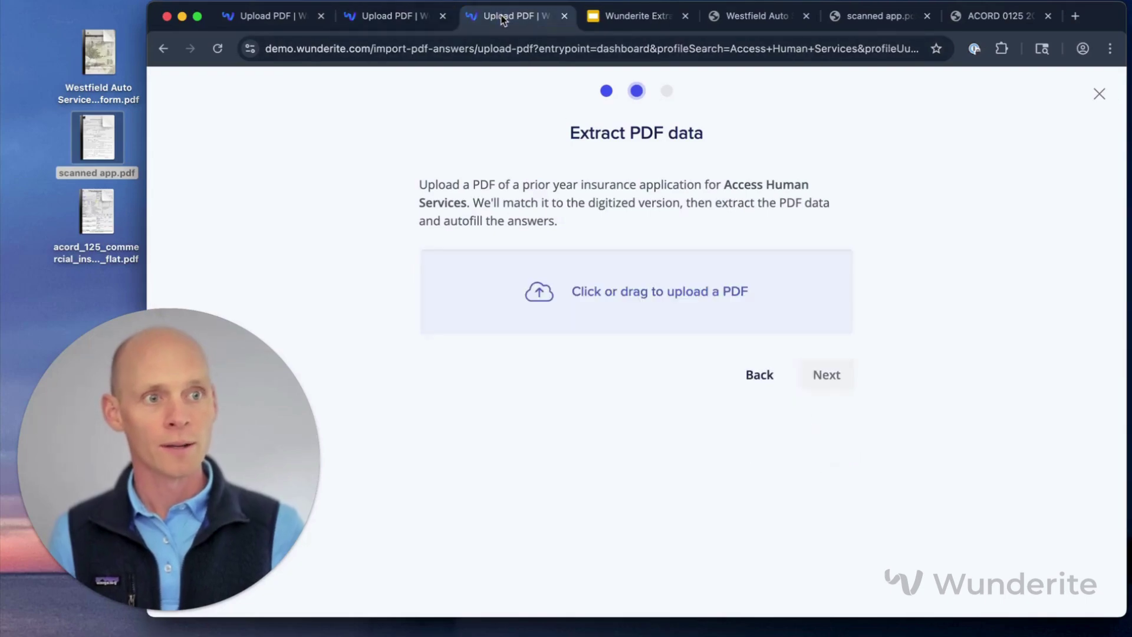
{"action": "left_click_drag", "start_coordinate": [101, 203], "coordinate": [495, 283]}
{"action": "left_click", "coordinate": [833, 465]}
Compare the Westfield extraction result with the original coffee-stained PDF, dismissing the match message to see the autofilled form
{"action": "left_click", "coordinate": [266, 16]}
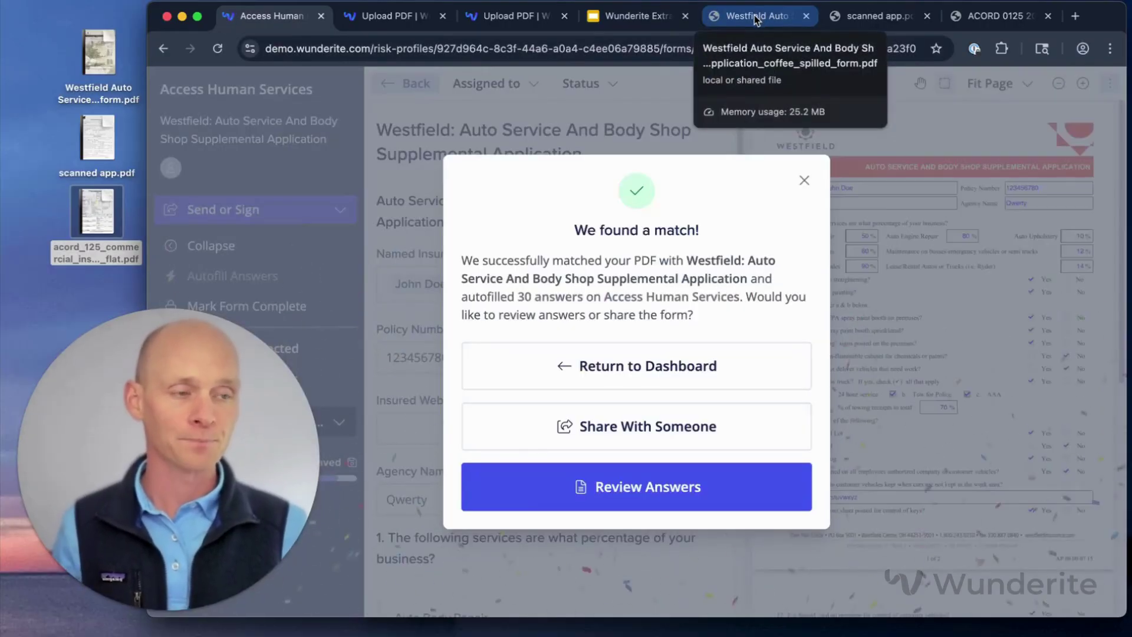
{"action": "left_click", "coordinate": [754, 18]}
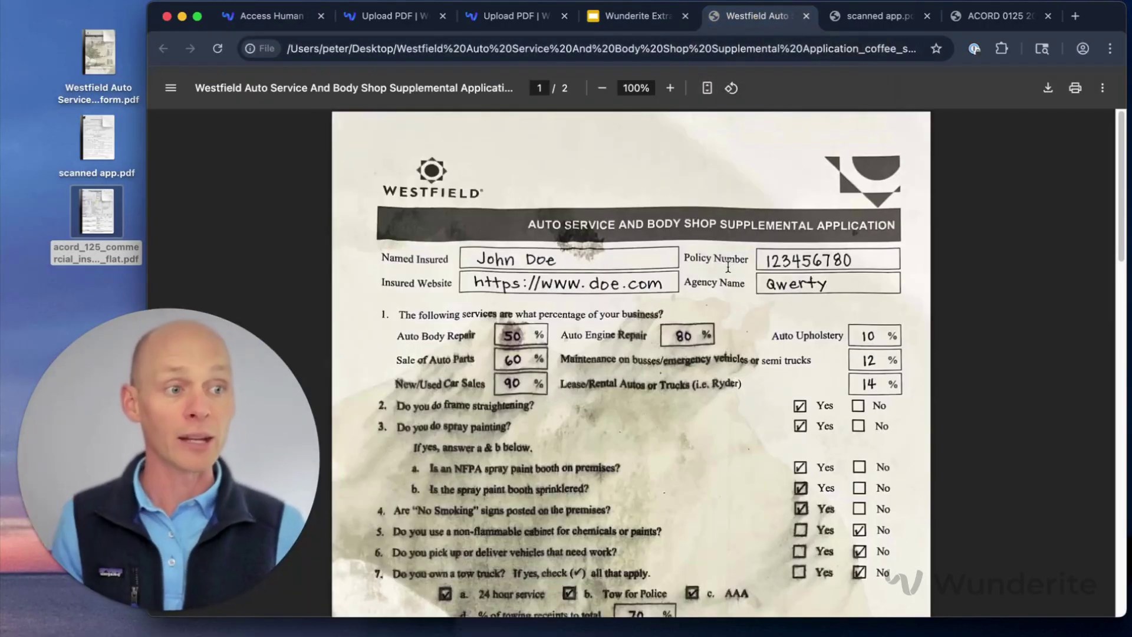
{"action": "left_click", "coordinate": [285, 23]}
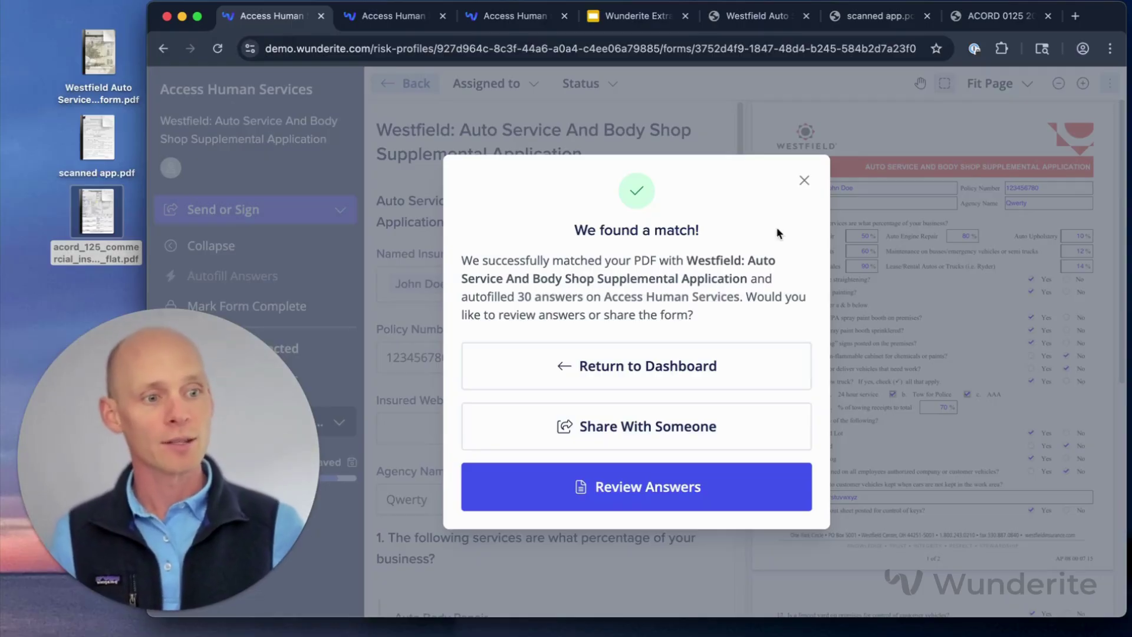
{"action": "left_click", "coordinate": [804, 181]}
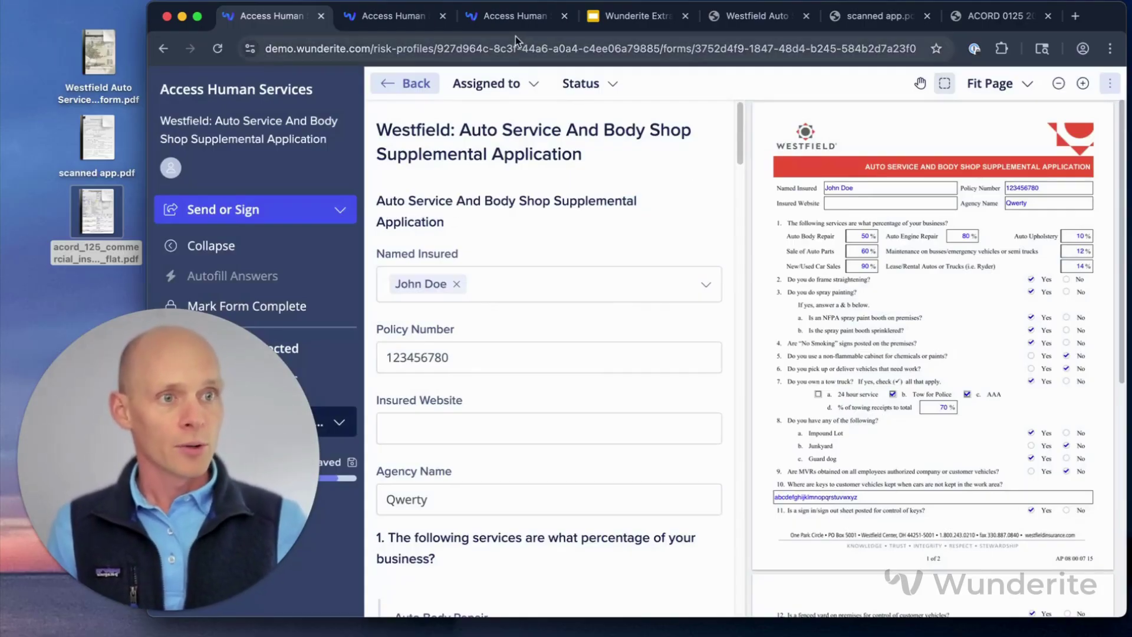
{"action": "left_click", "coordinate": [752, 18]}
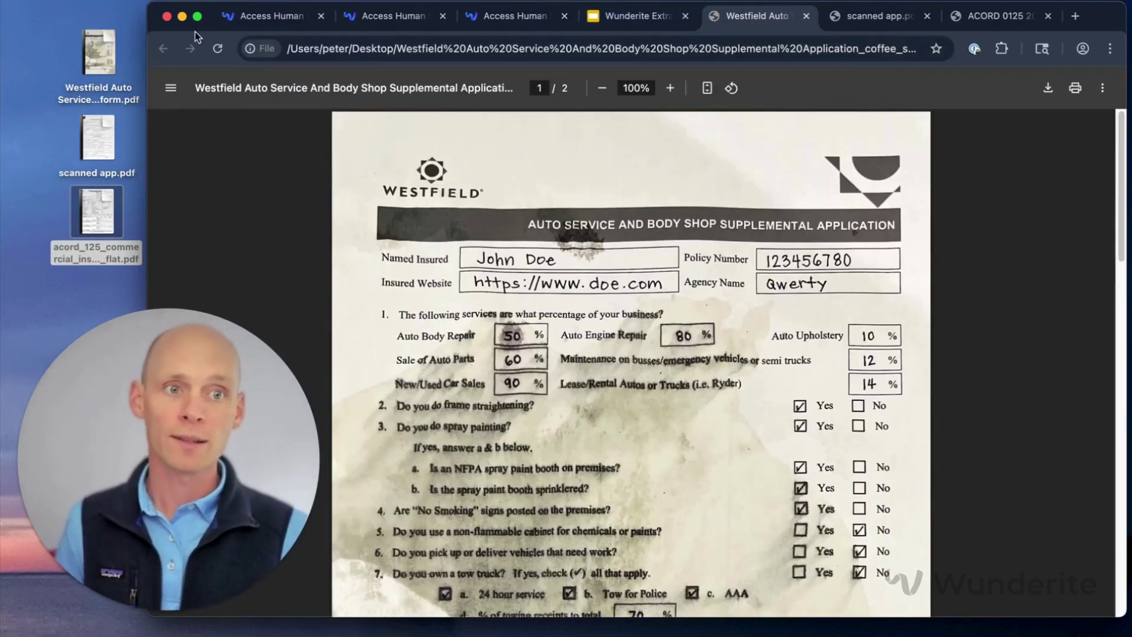
{"action": "left_click", "coordinate": [247, 18]}
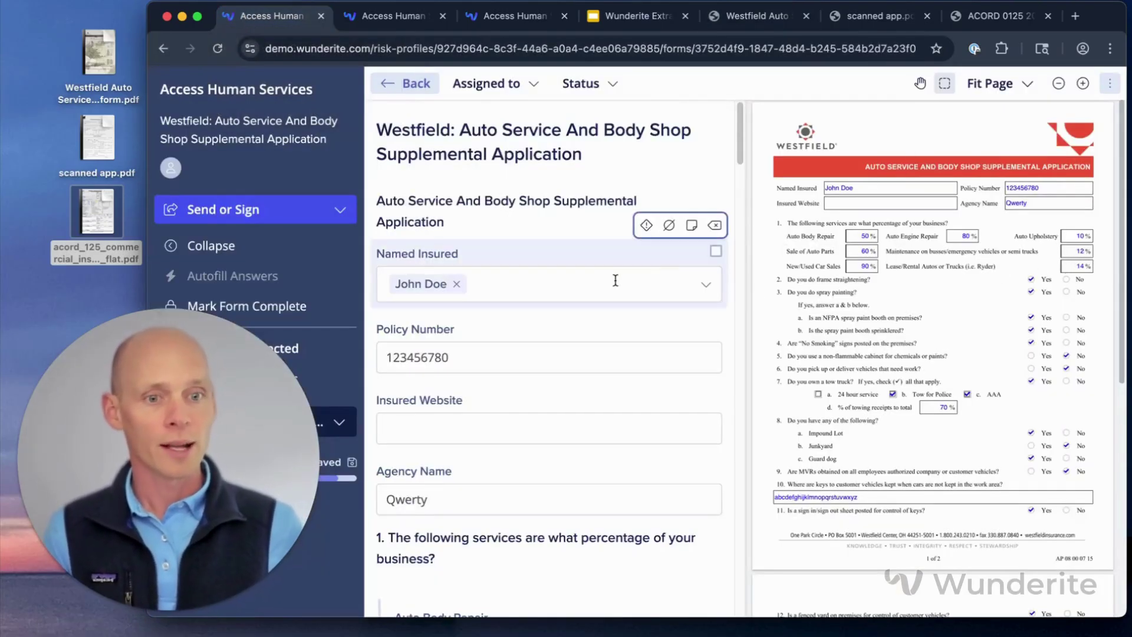
Review the autofilled Westfield answers beside the form preview and check the options for sending or signing the form
{"action": "scroll", "coordinate": [607, 307], "scroll_direction": "down", "scroll_amount": 10}
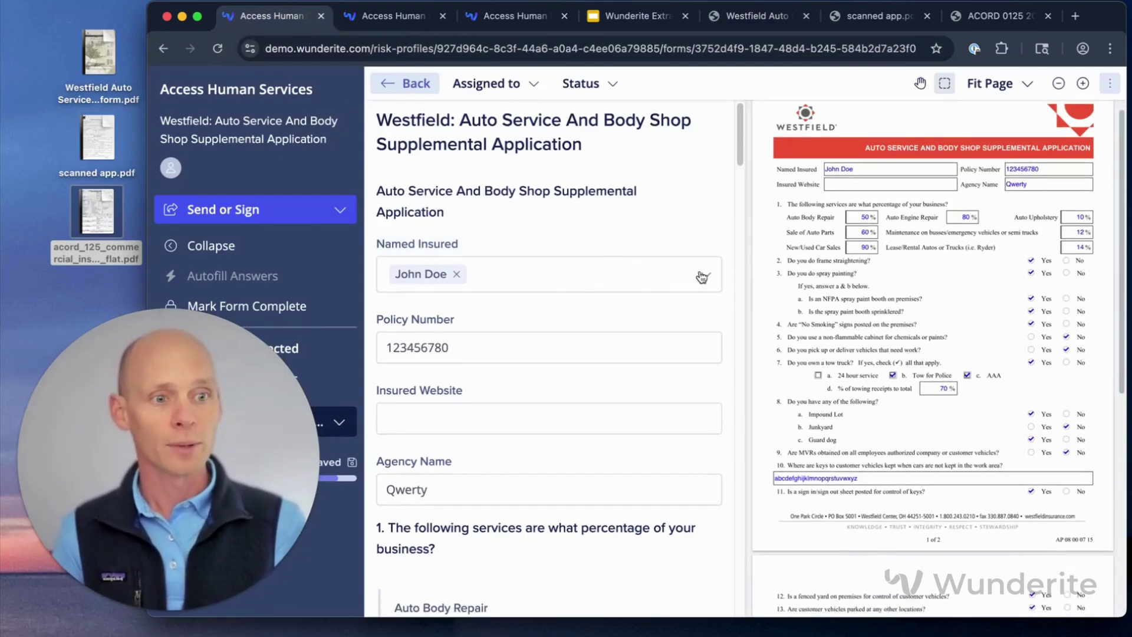
{"action": "scroll", "coordinate": [607, 310], "scroll_direction": "down", "scroll_amount": 12}
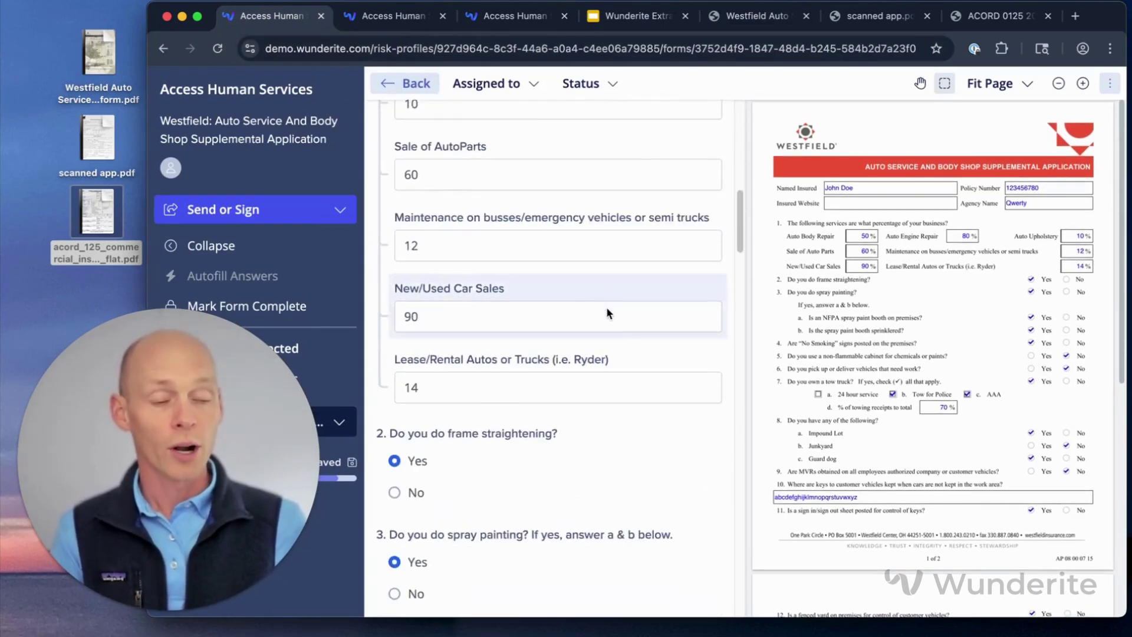
{"action": "scroll", "coordinate": [608, 313], "scroll_direction": "up", "scroll_amount": 20}
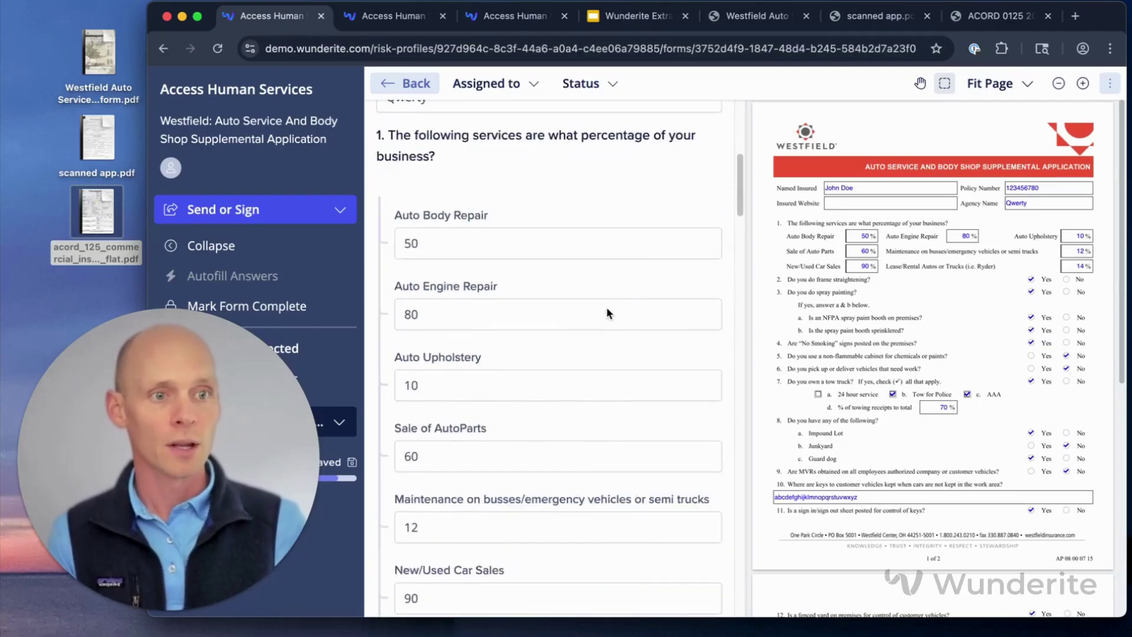
{"action": "left_click", "coordinate": [317, 220]}
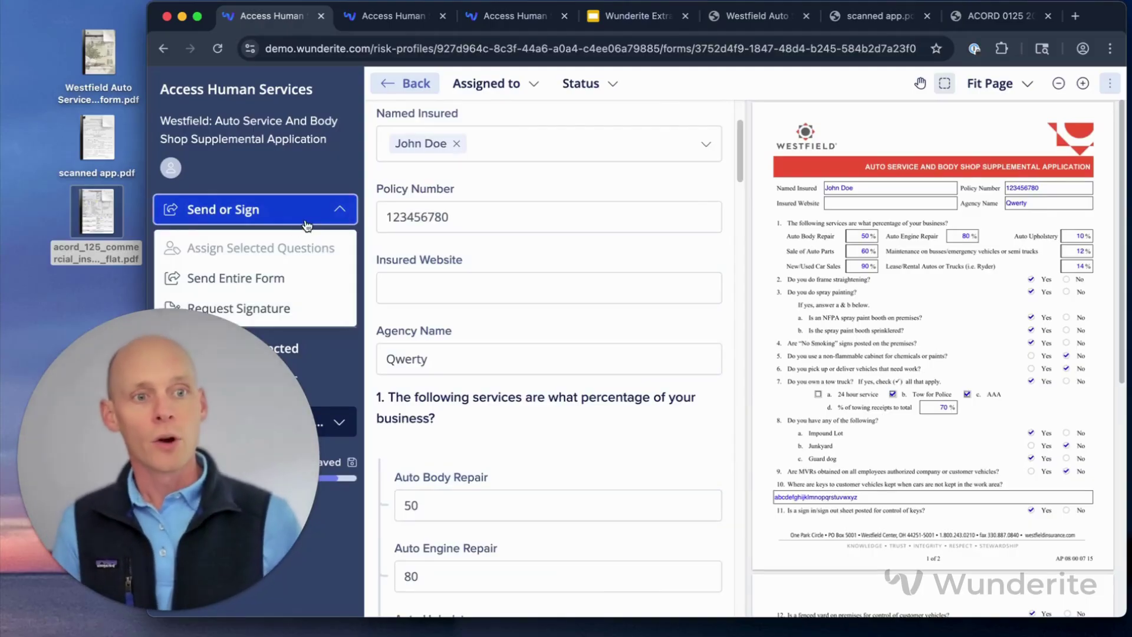
{"action": "left_click", "coordinate": [318, 217]}
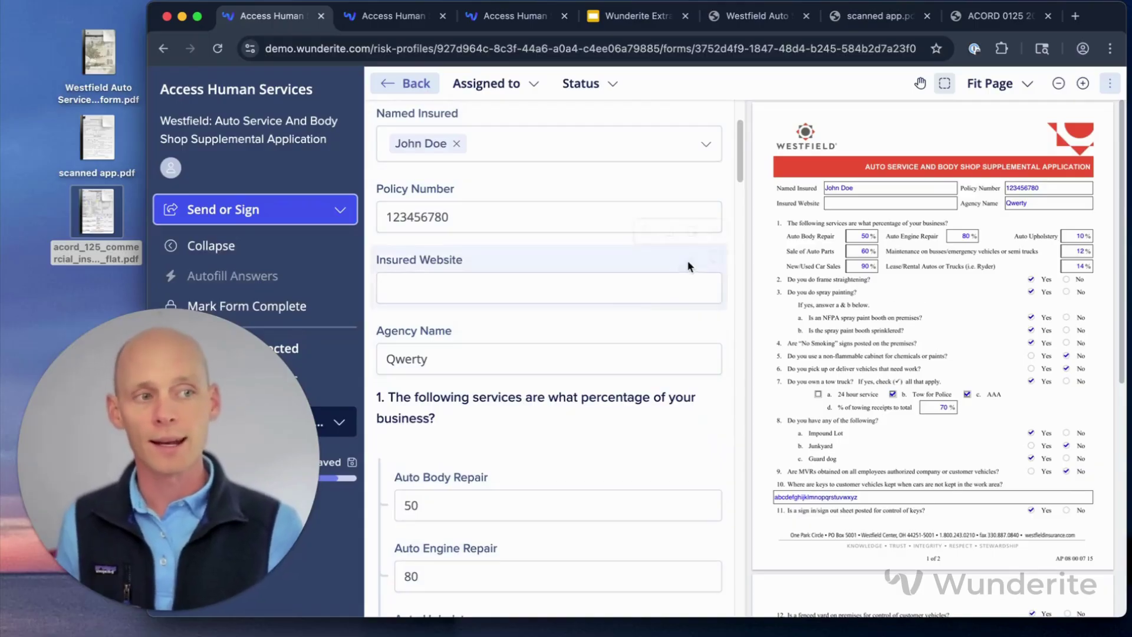
{"action": "scroll", "coordinate": [684, 260], "scroll_direction": "up", "scroll_amount": 3}
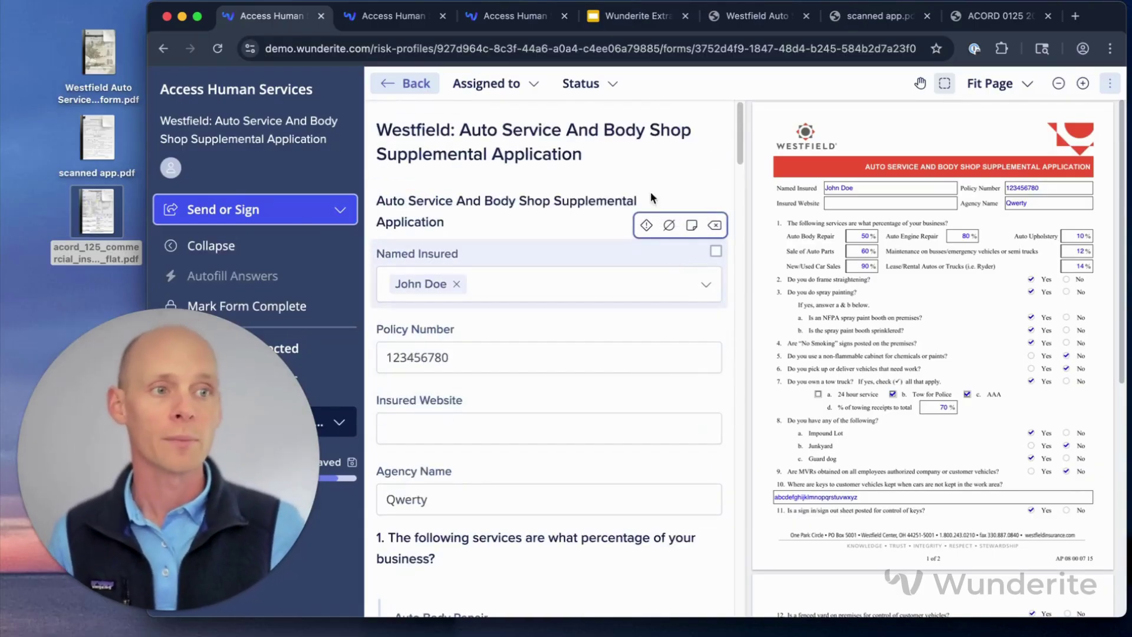
Compare the Markel trucking extraction result with the scanned PDF and open its autofilled answers for review
{"action": "left_click", "coordinate": [383, 16]}
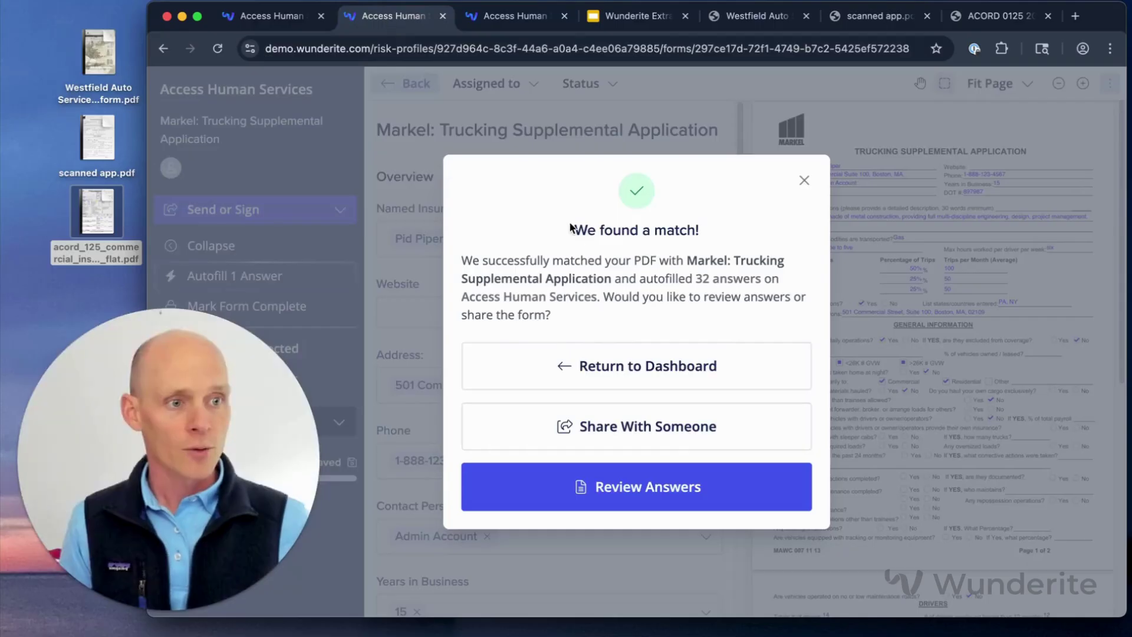
{"action": "left_click_drag", "start_coordinate": [687, 260], "coordinate": [769, 264]}
{"action": "left_click", "coordinate": [770, 264]}
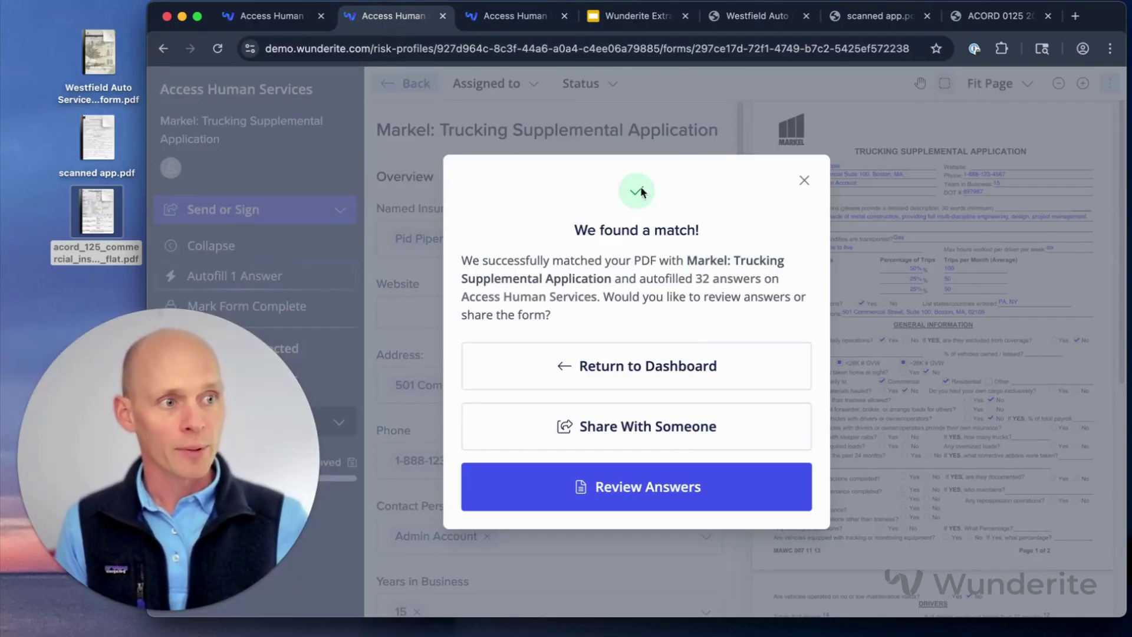
{"action": "left_click", "coordinate": [867, 18]}
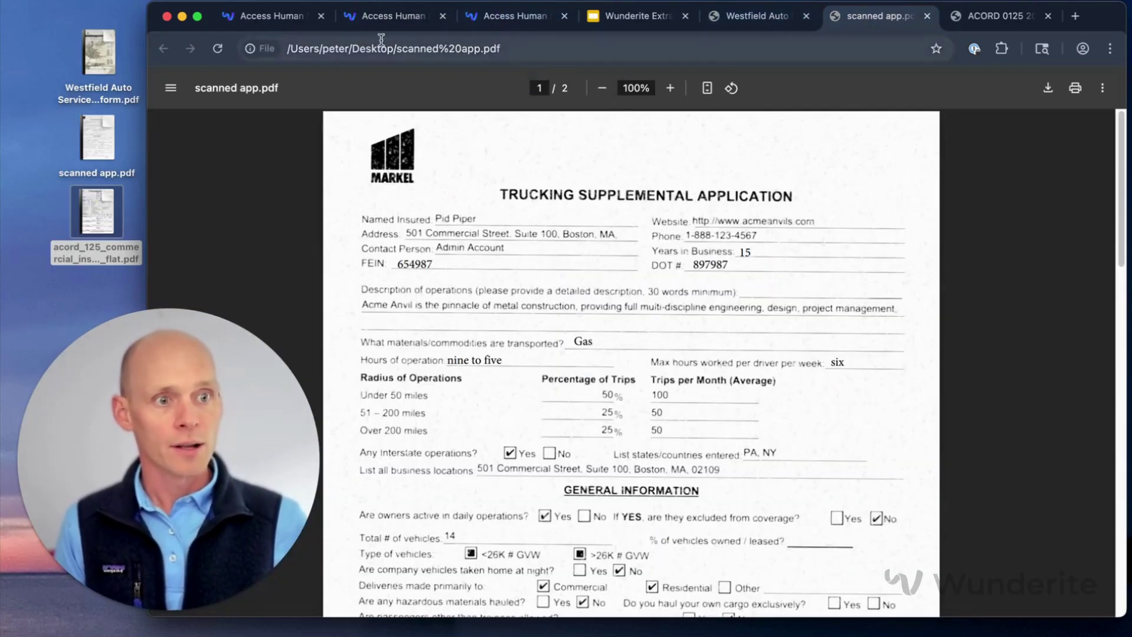
{"action": "left_click", "coordinate": [386, 17]}
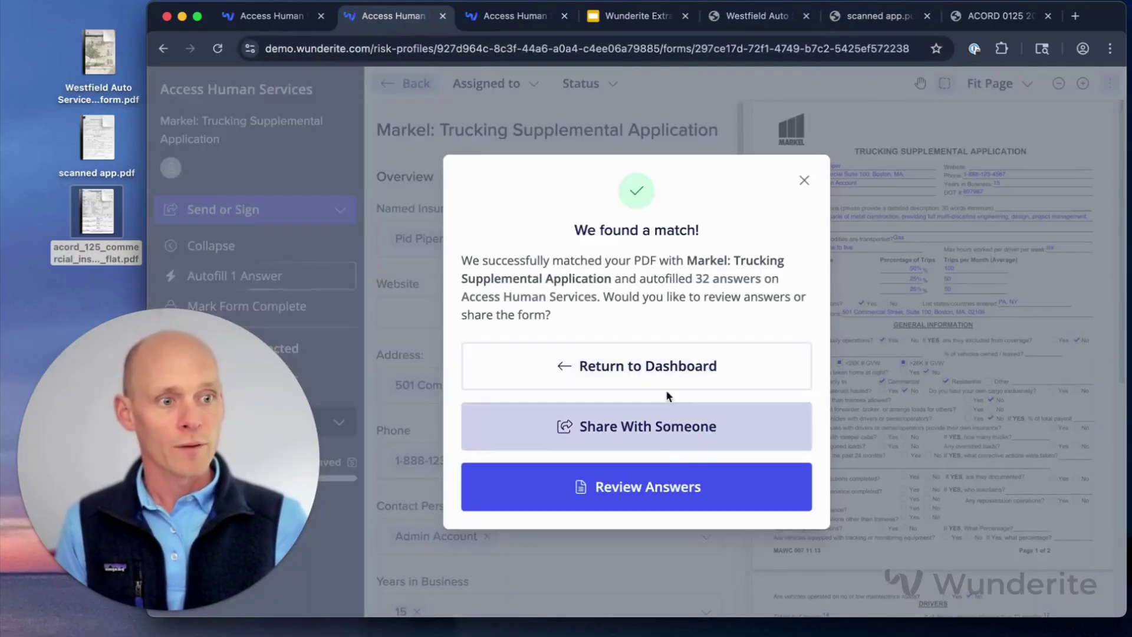
{"action": "left_click", "coordinate": [670, 488]}
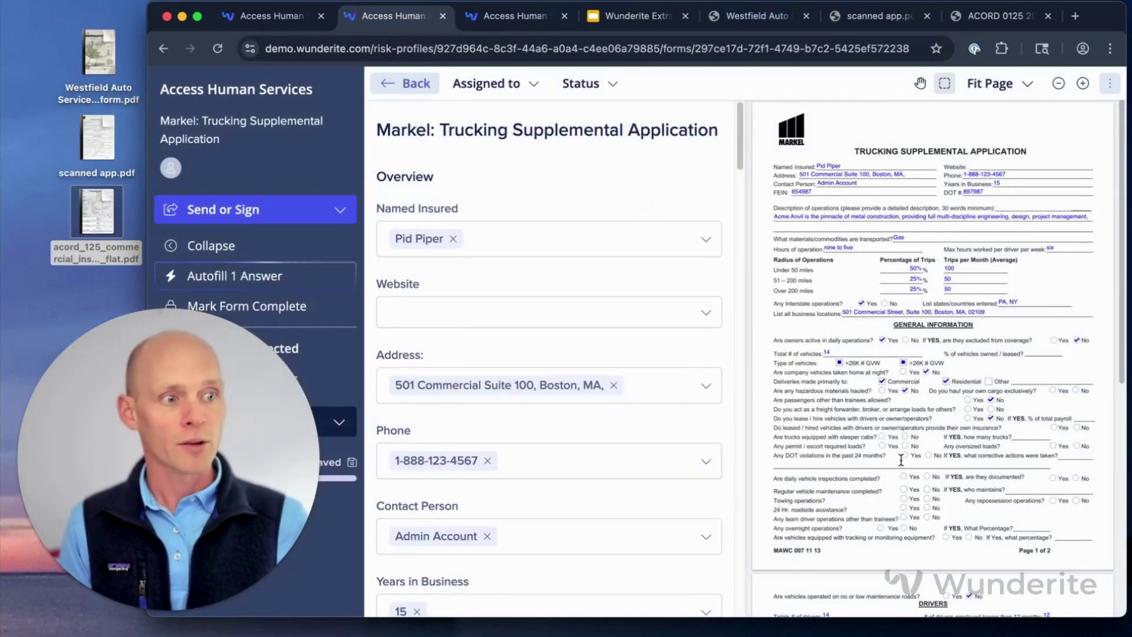
Check the match result for the ACORD 125 upload and dismiss it to examine the autofilled form
{"action": "left_click", "coordinate": [494, 17]}
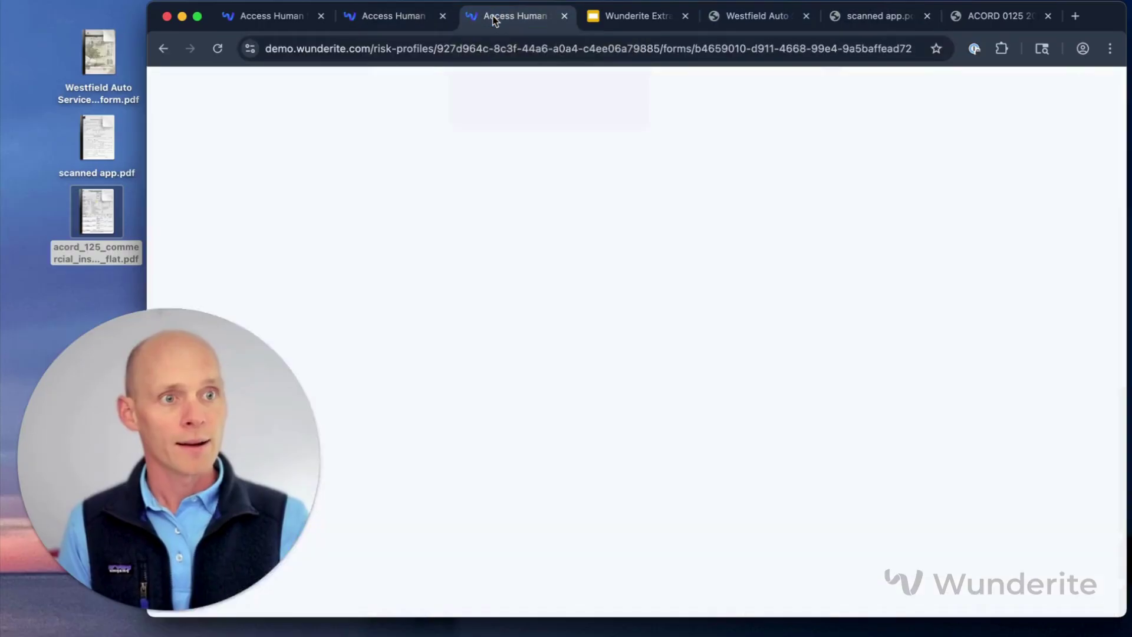
{"action": "left_click_drag", "start_coordinate": [689, 261], "coordinate": [770, 261]}
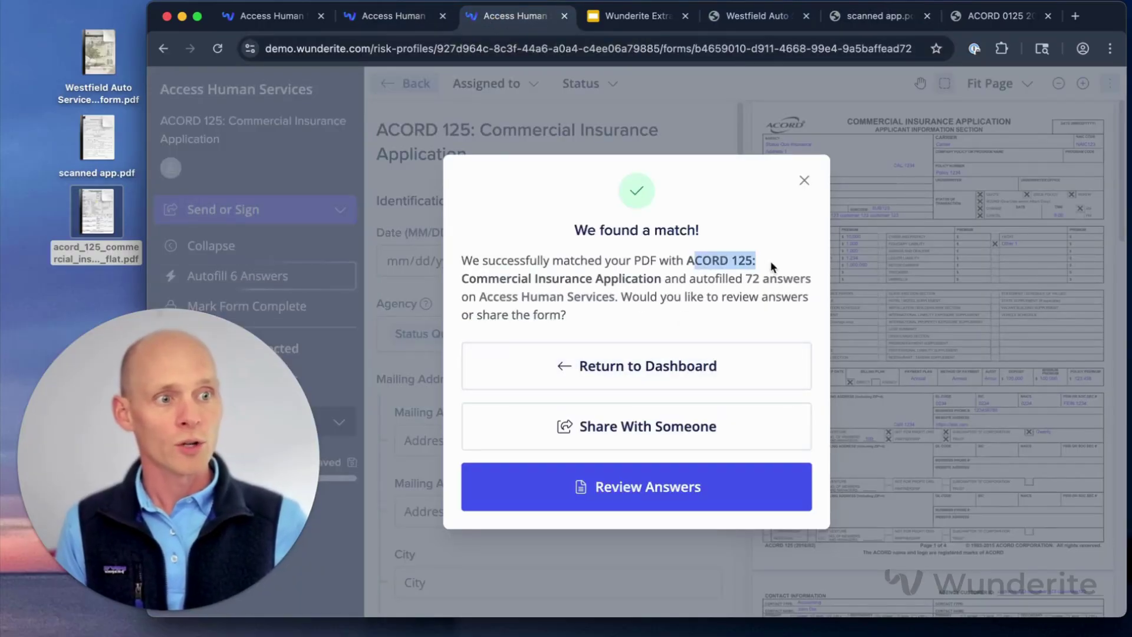
{"action": "left_click", "coordinate": [770, 261]}
{"action": "left_click", "coordinate": [804, 180]}
{"action": "mouse_move", "coordinate": [719, 231]}
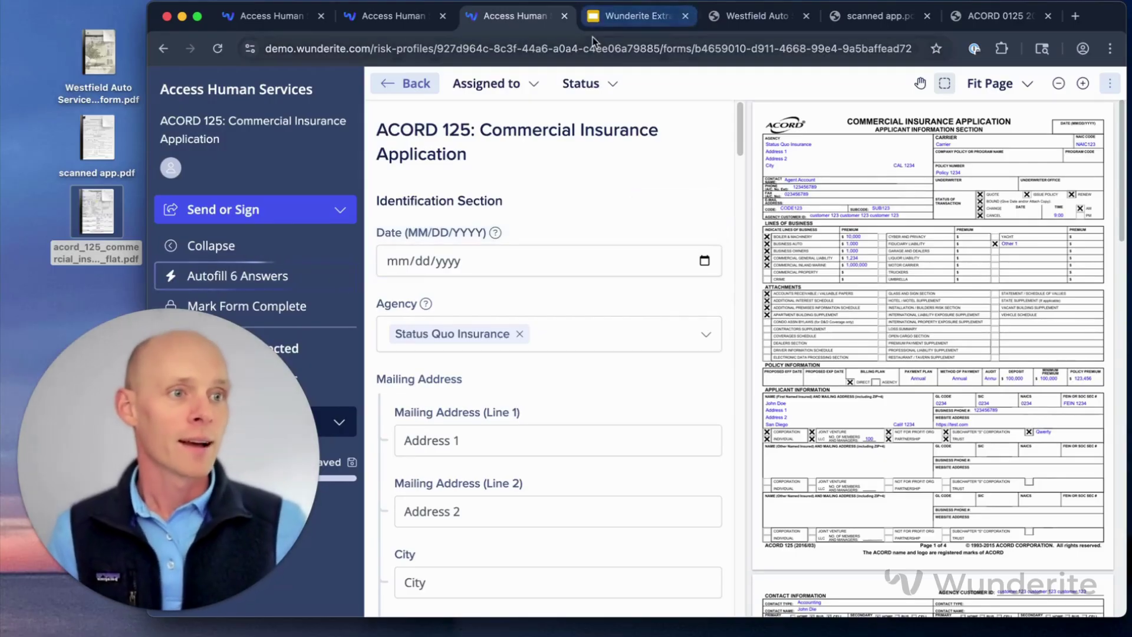
Return to the Google Slides presentation and advance from the When slide to the closing logo slide
{"action": "left_click", "coordinate": [625, 16]}
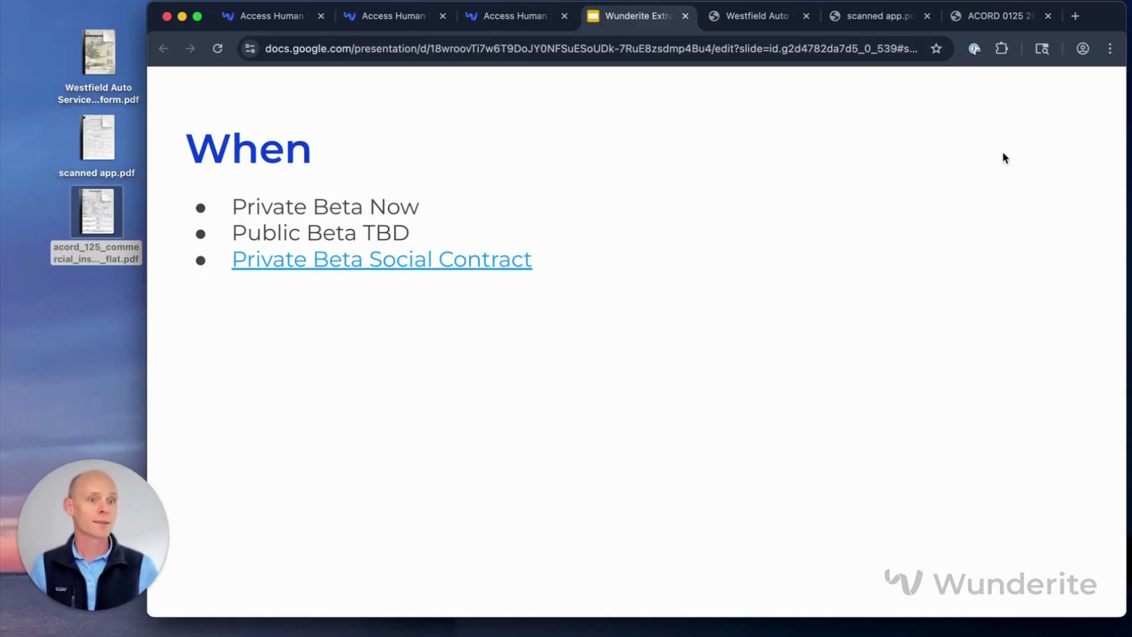
{"action": "key", "text": "Right"}
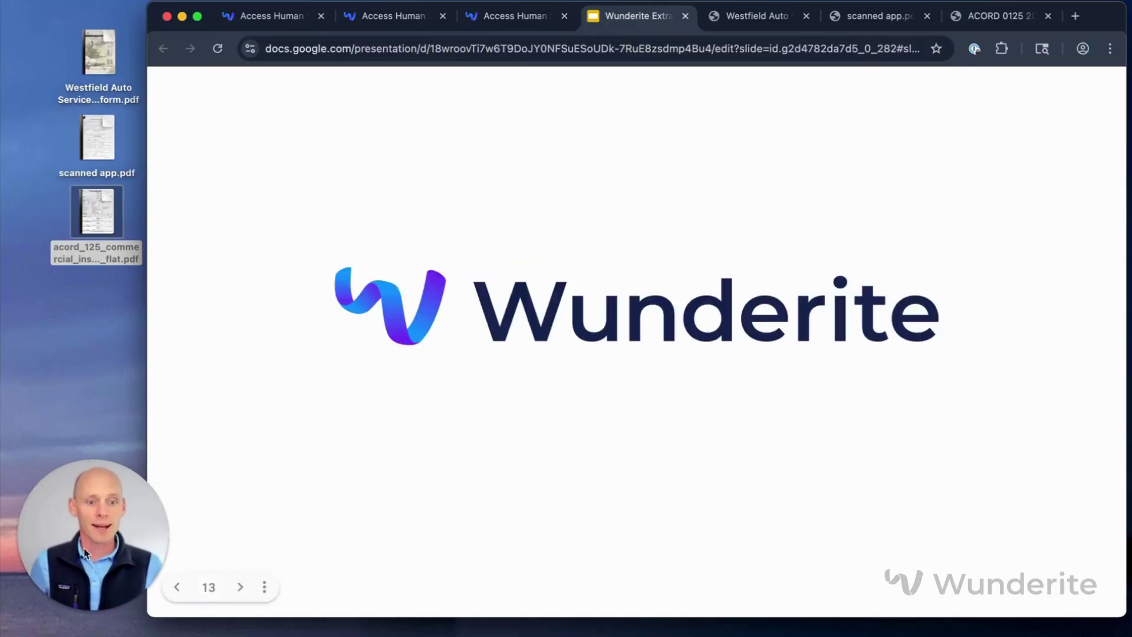
{"action": "left_click", "coordinate": [96, 562]}
{"action": "left_click", "coordinate": [89, 612]}
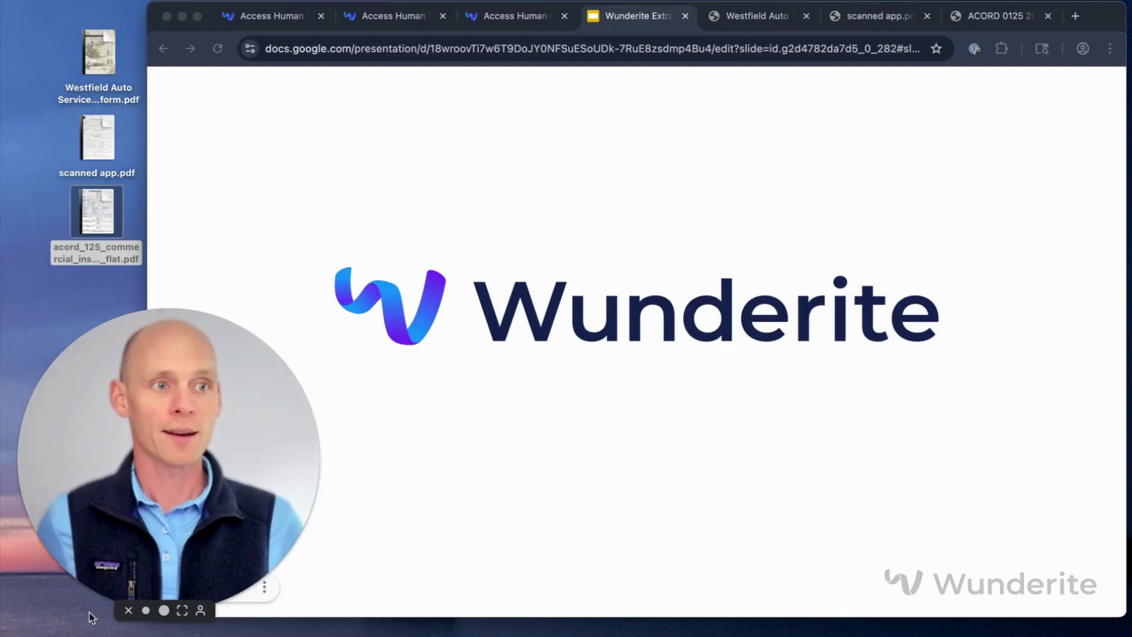